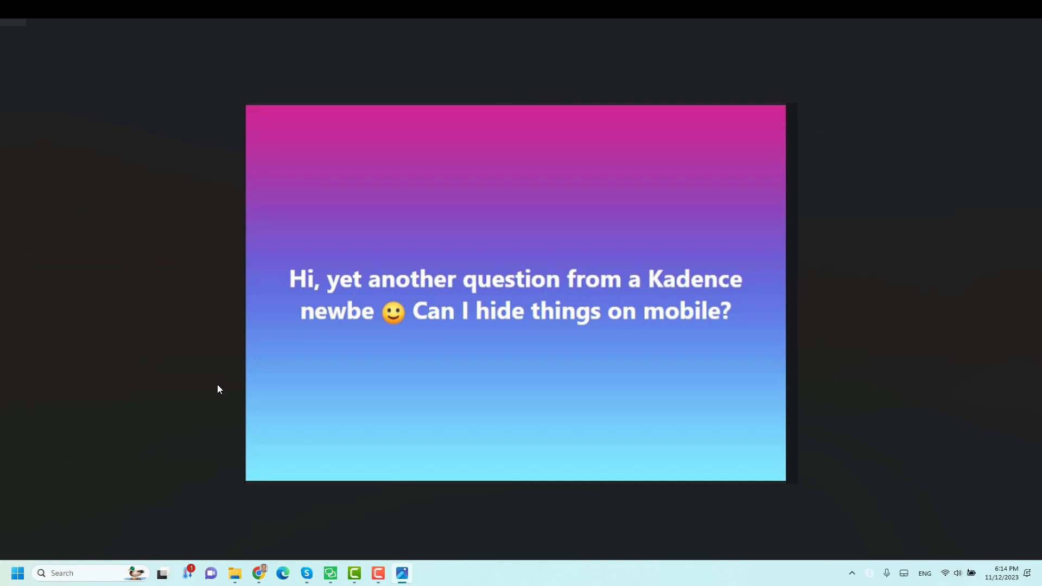
Step: Bring the WordPress page editor to the front and select the large call-to-action button
click(259, 572)
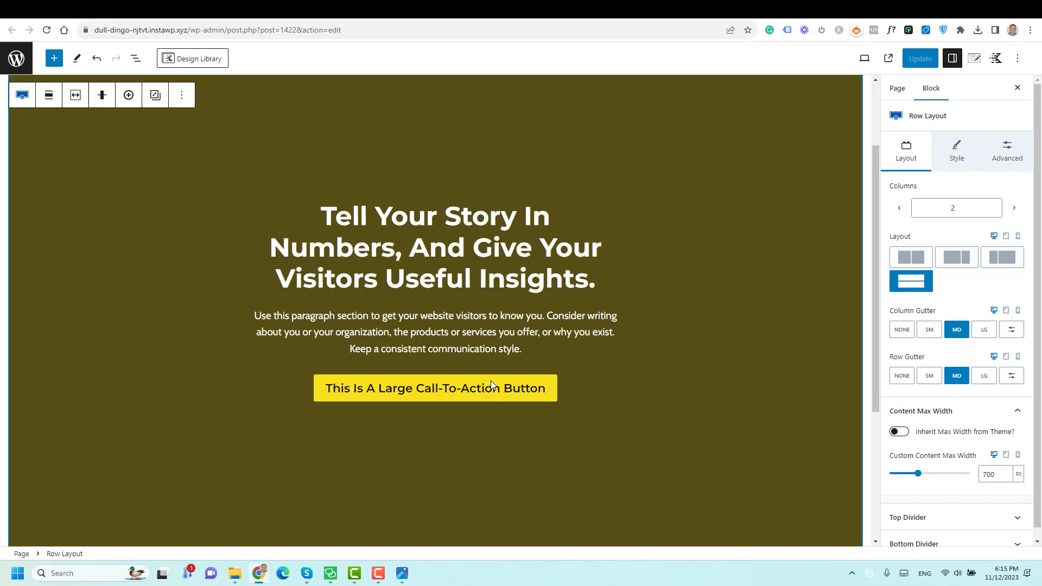
click(469, 392)
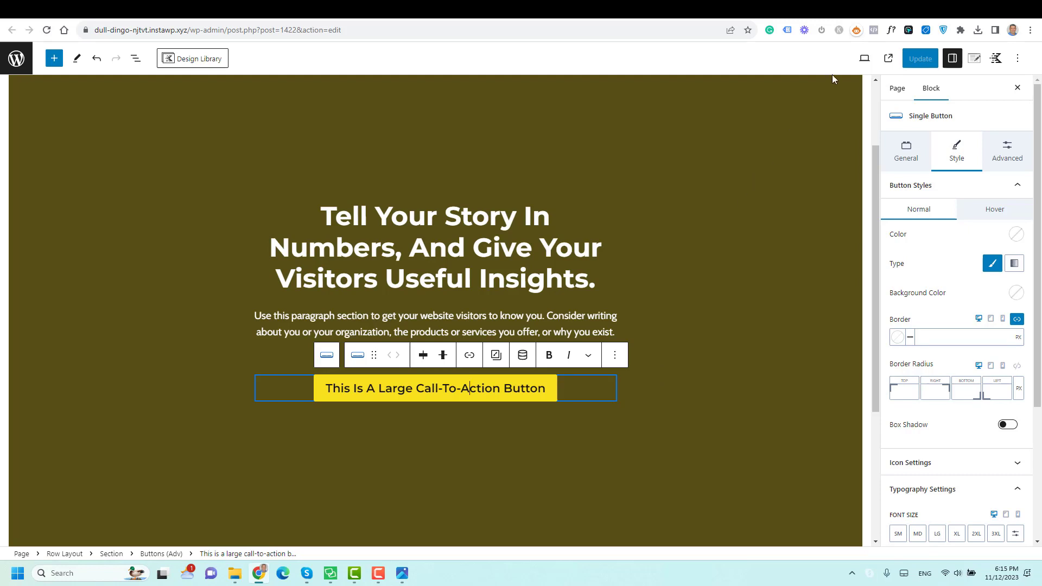
click(863, 58)
click(765, 128)
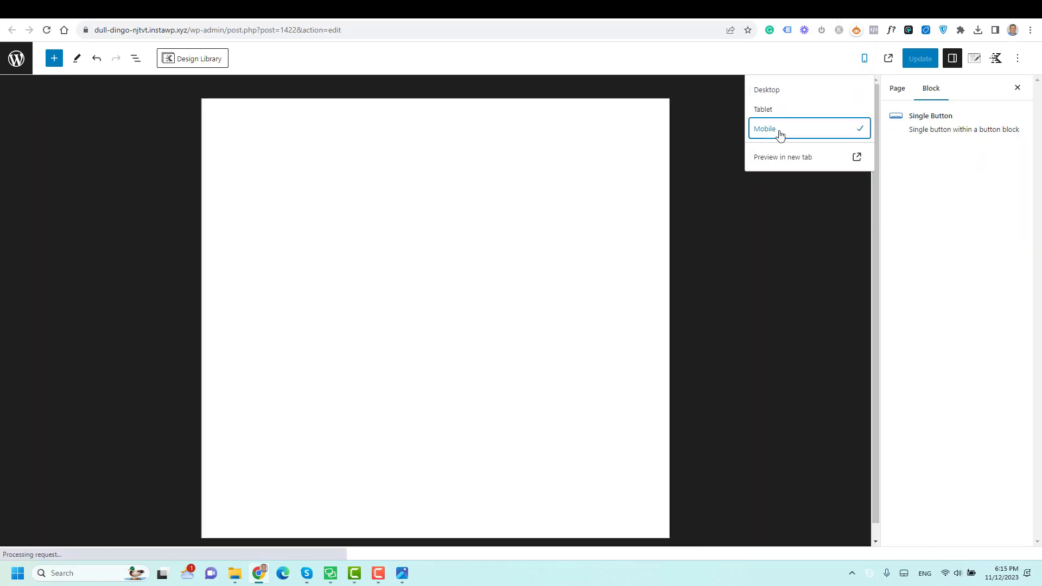
scroll(442, 299, down, 2)
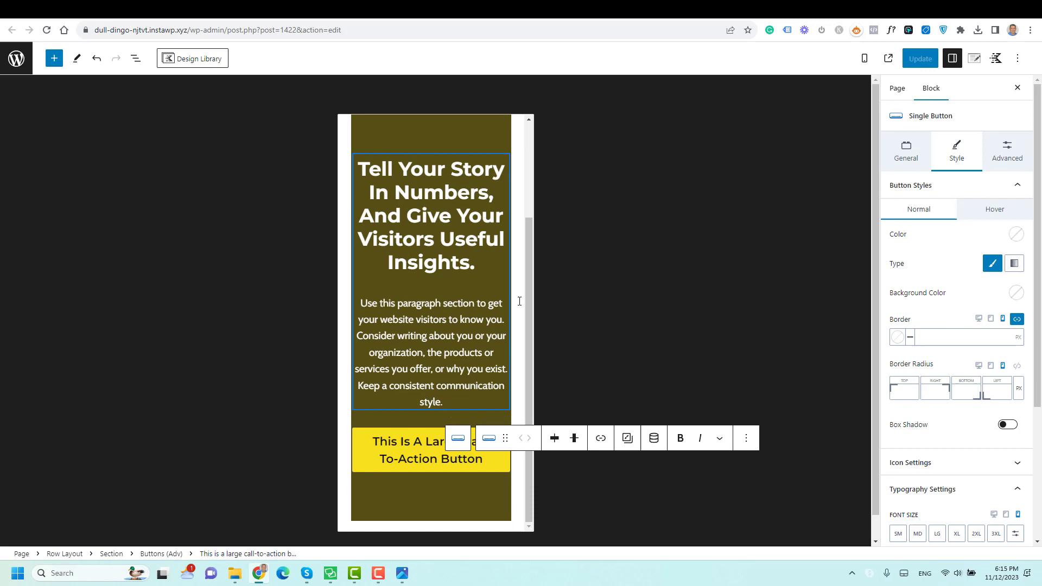
click(431, 449)
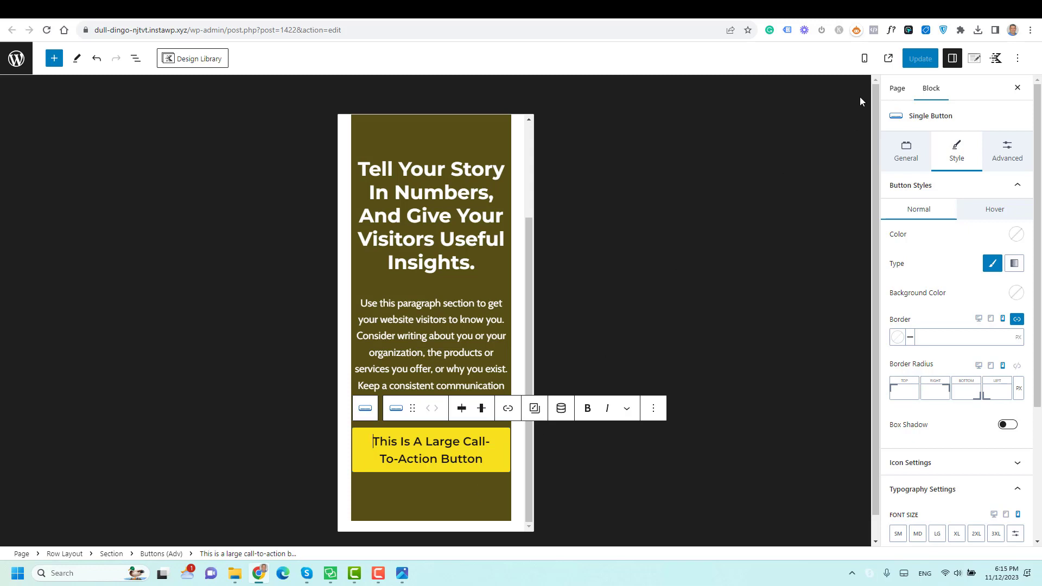
click(865, 59)
Step: Switch back to the desktop preview and select the row and its call-to-action button
click(806, 98)
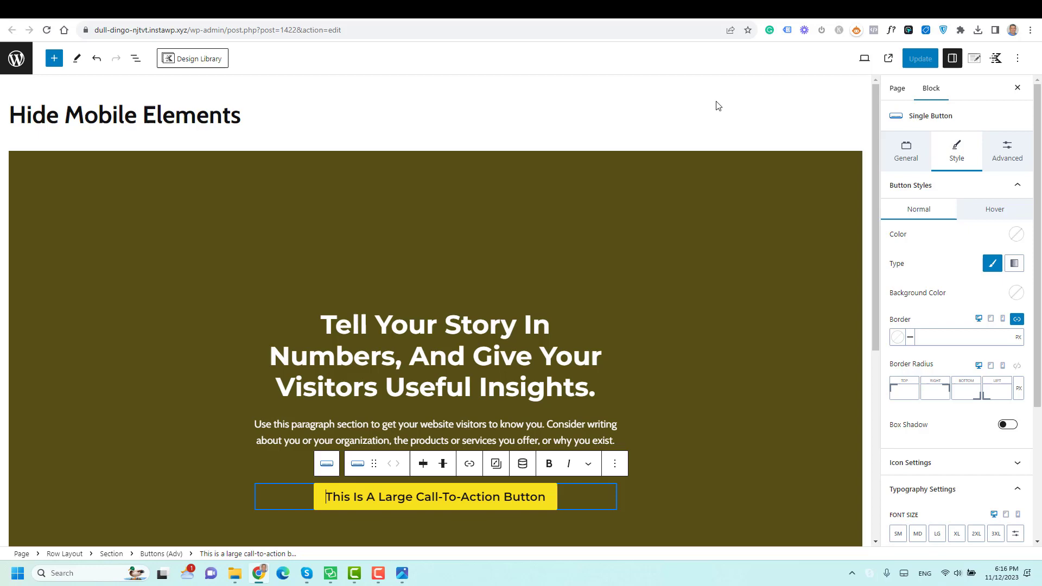
scroll(628, 318, down, 3)
click(673, 315)
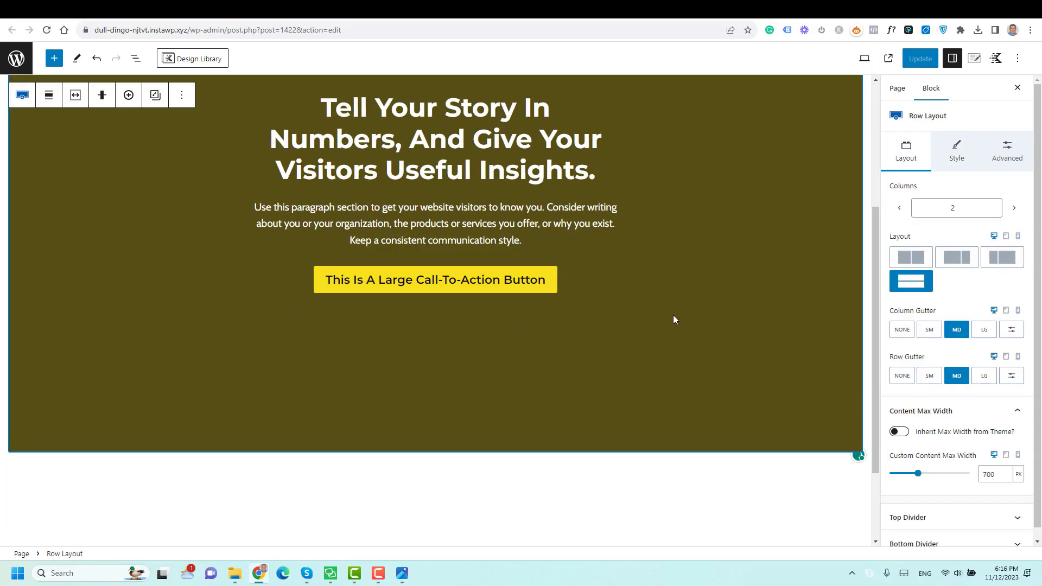
click(577, 280)
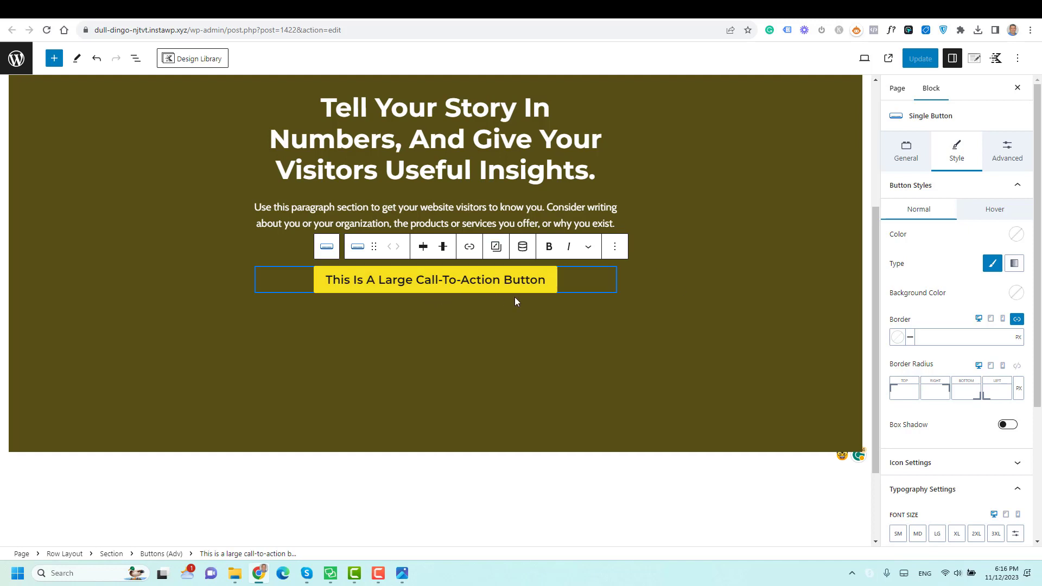
Step: In List View, collapse the nested blocks and select the section holding the call-to-action button
click(135, 58)
click(38, 174)
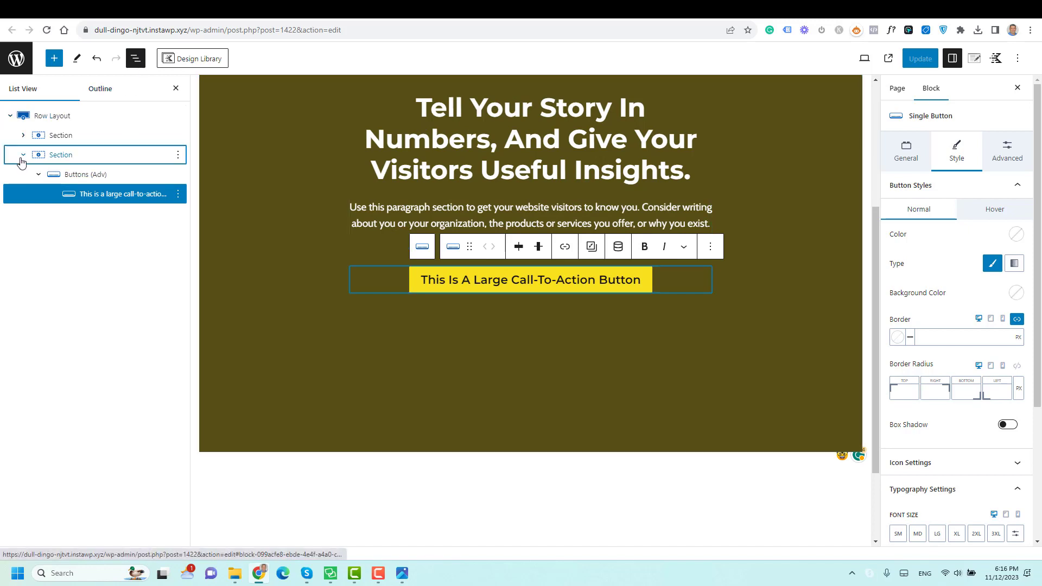
click(24, 154)
click(60, 135)
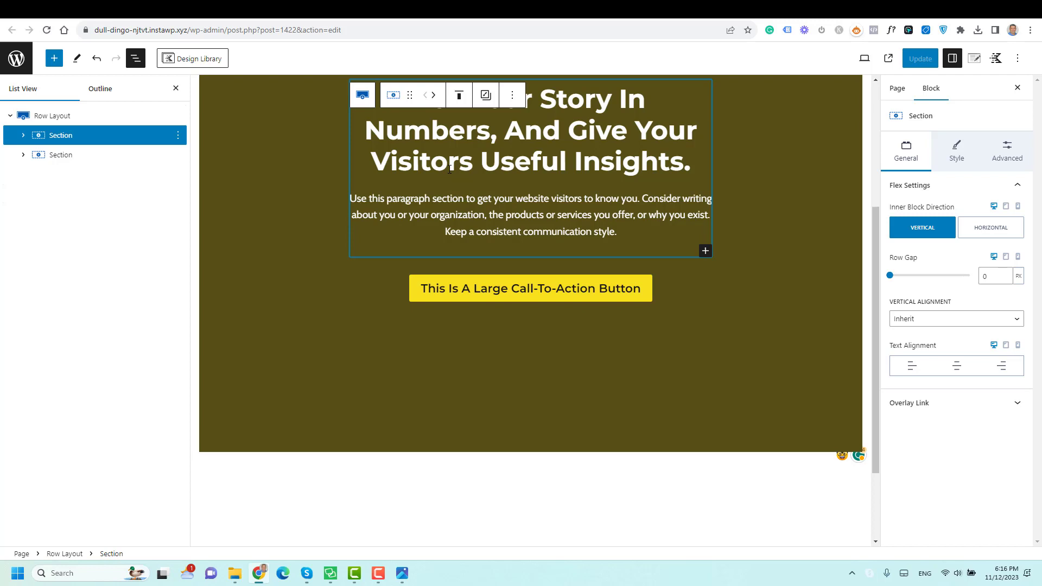
click(61, 155)
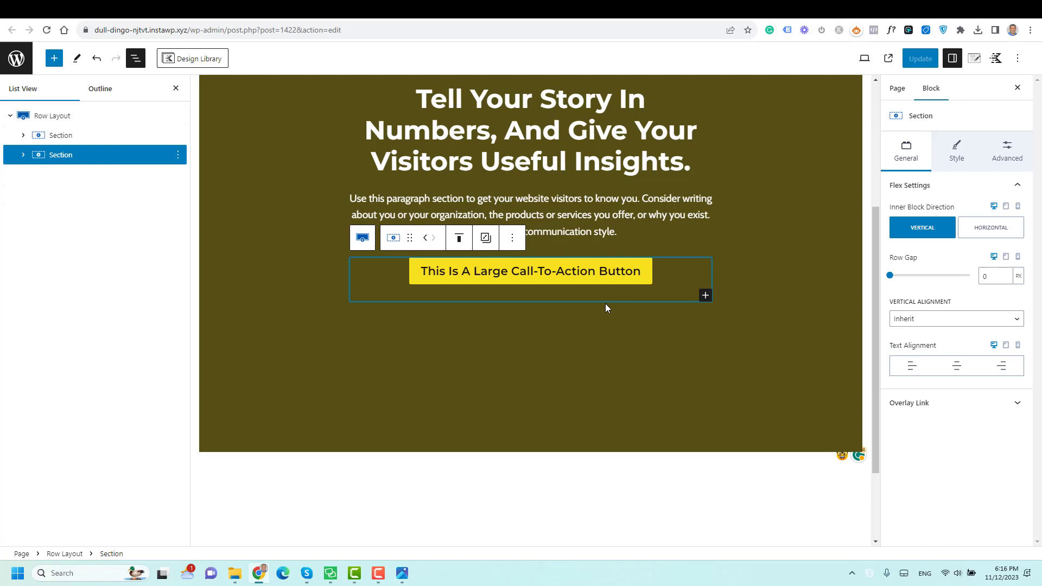
Step: Duplicate the call-to-action section and open the copy's Advanced visibility settings
click(512, 238)
click(525, 312)
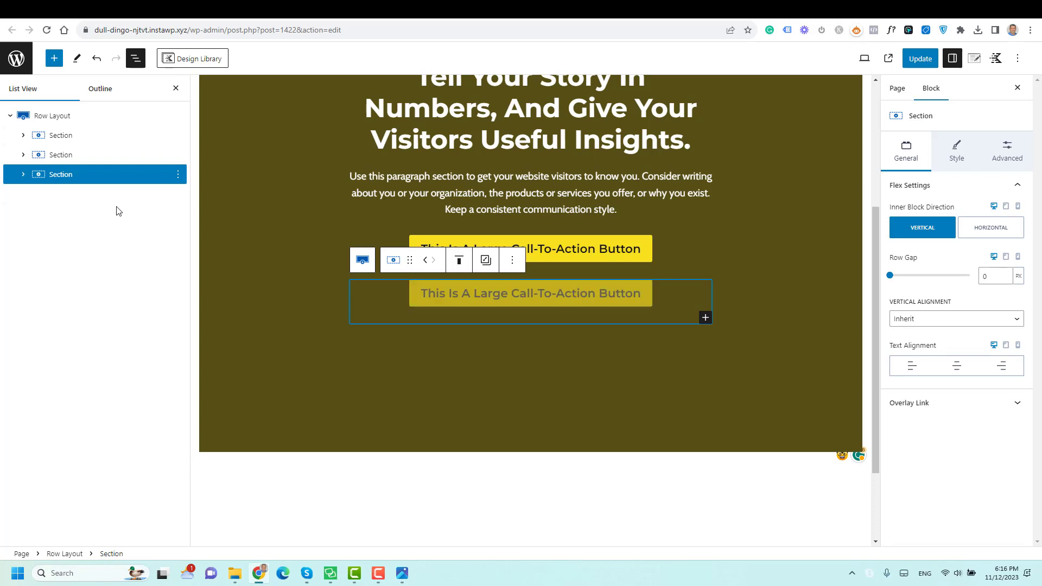
click(24, 174)
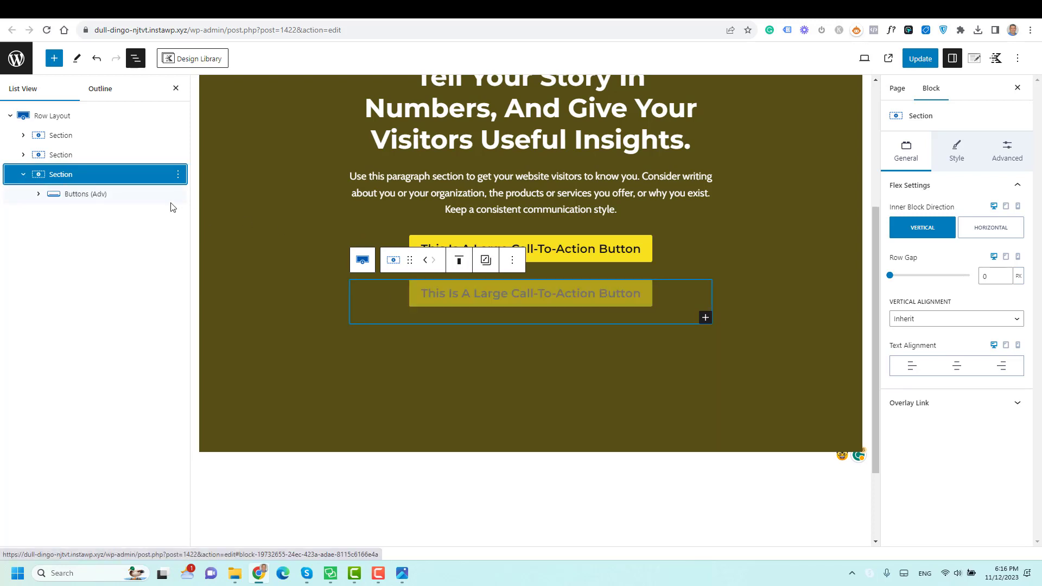
click(1002, 157)
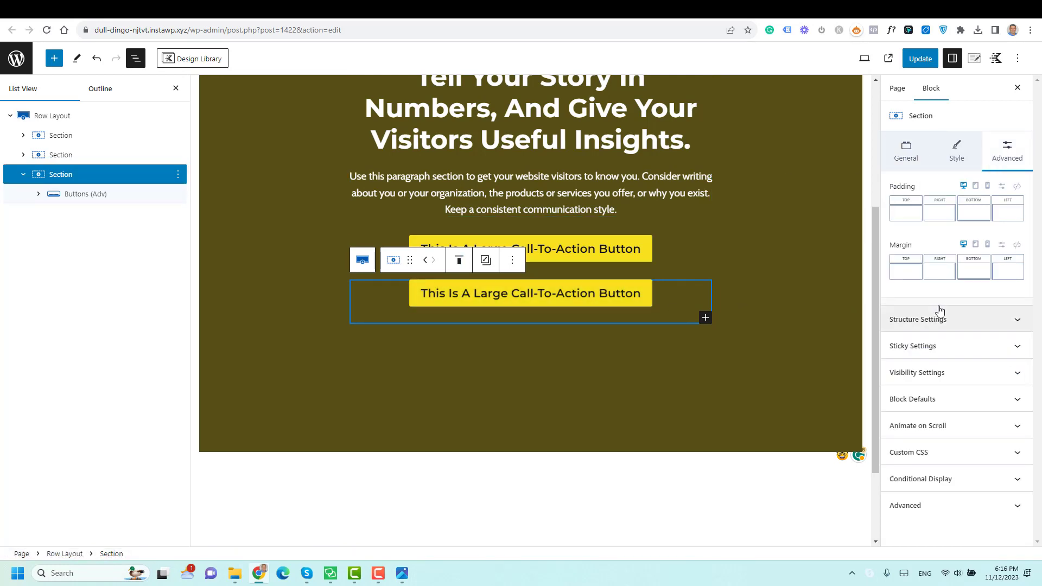
click(939, 374)
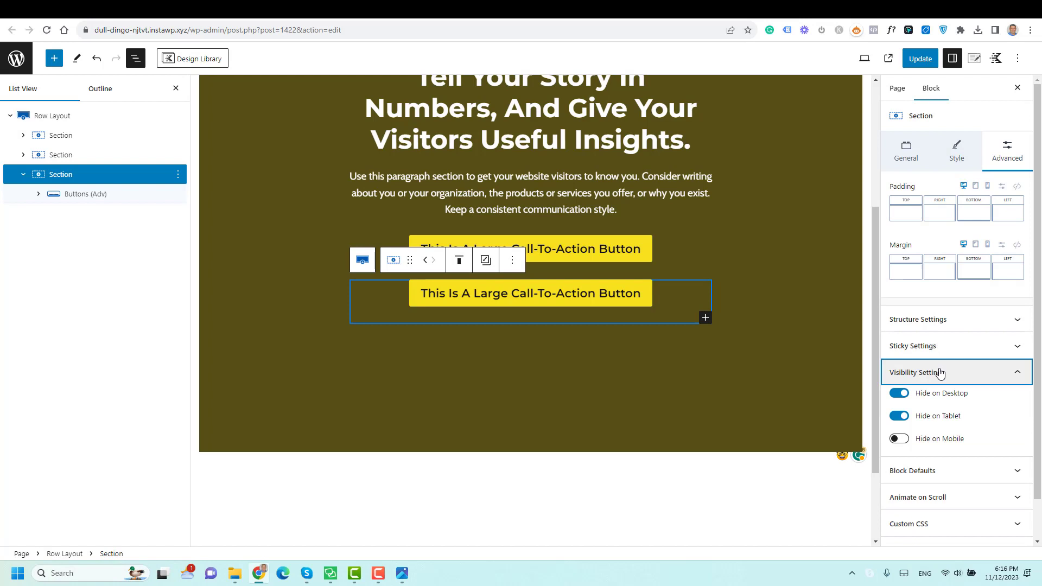
scroll(940, 373, down, 1)
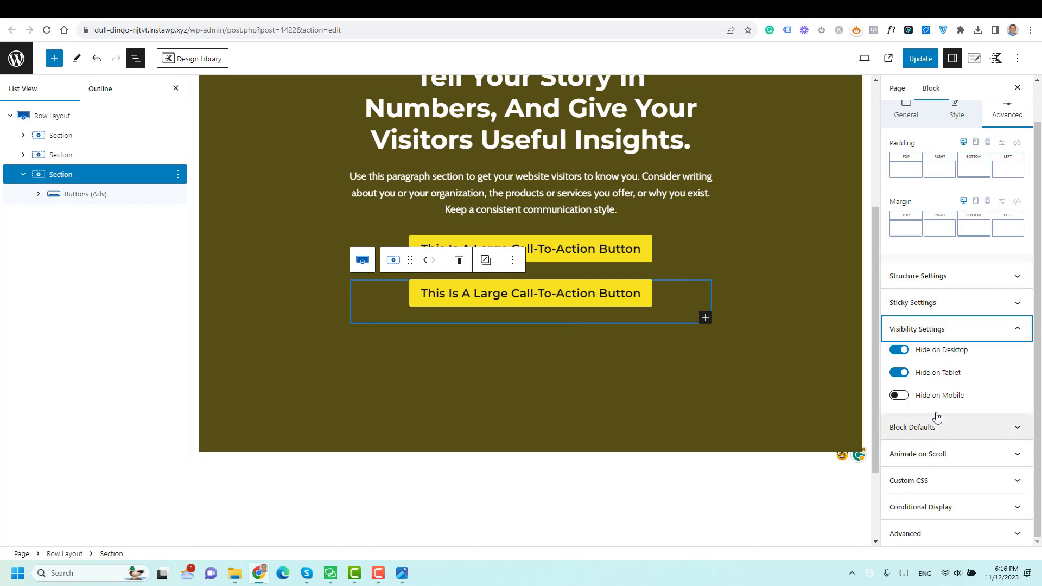
Step: Turn on Hide on Mobile for the upper call-to-action section
click(618, 249)
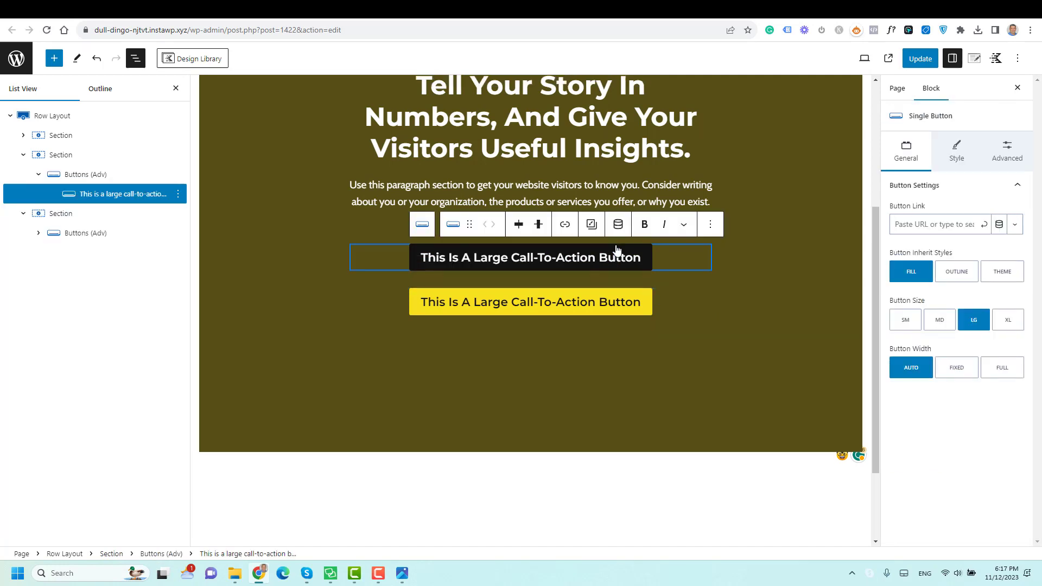
click(111, 554)
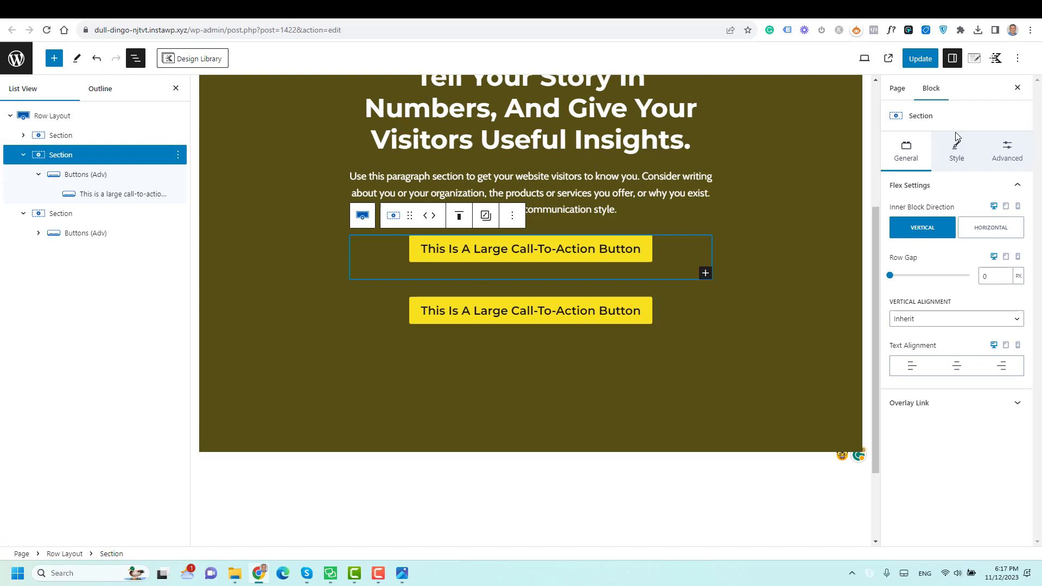
click(1005, 159)
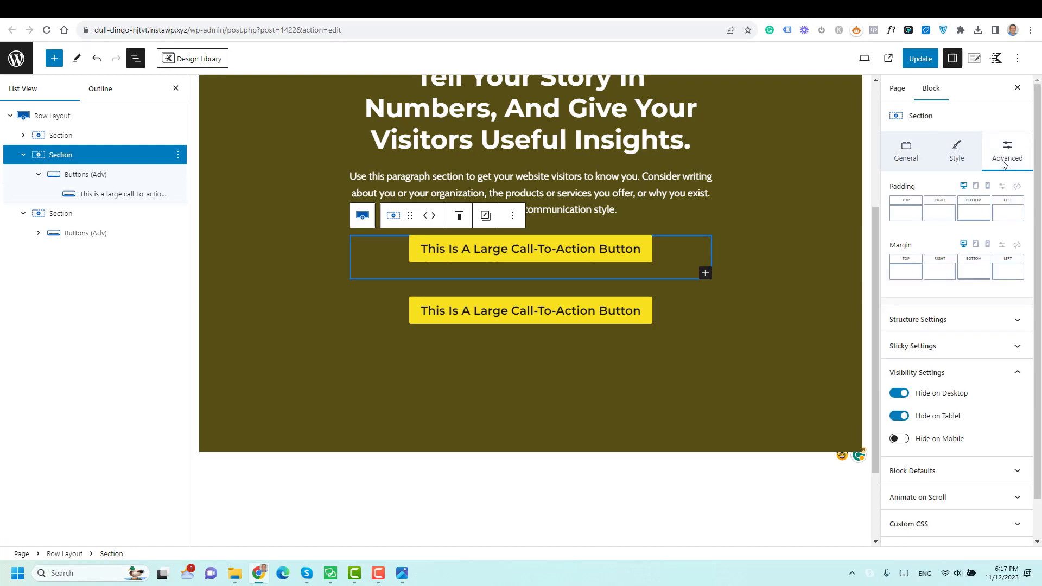
click(898, 394)
click(899, 416)
click(898, 438)
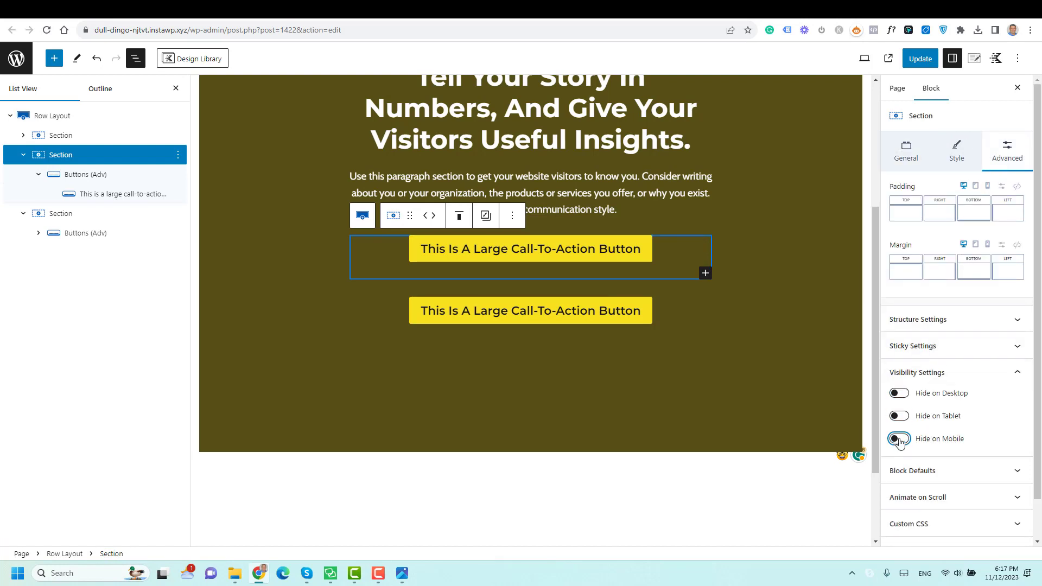
Step: Relabel the second button 'Mobile Call To Action'
click(514, 310)
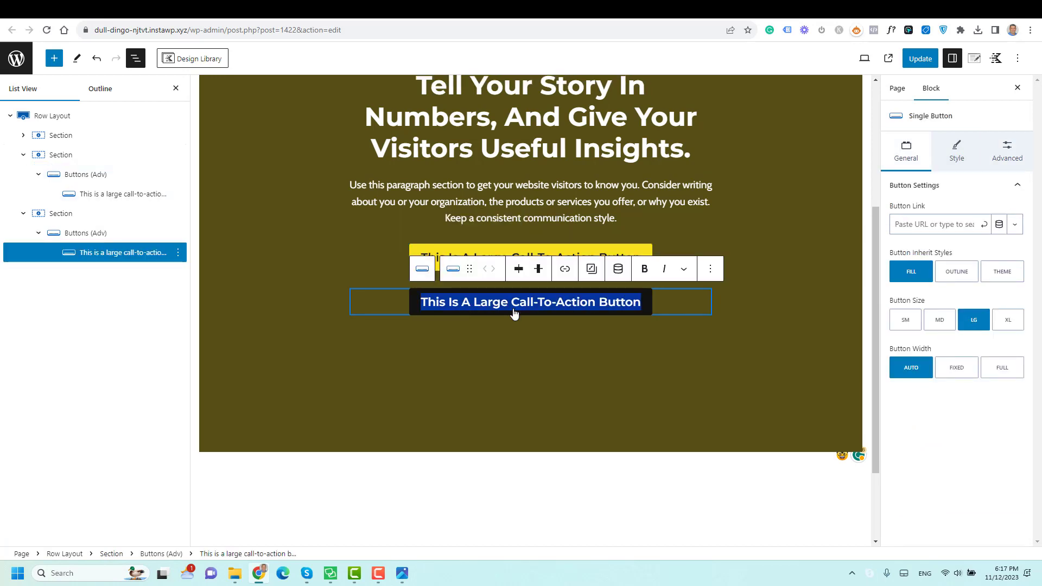
key(Delete)
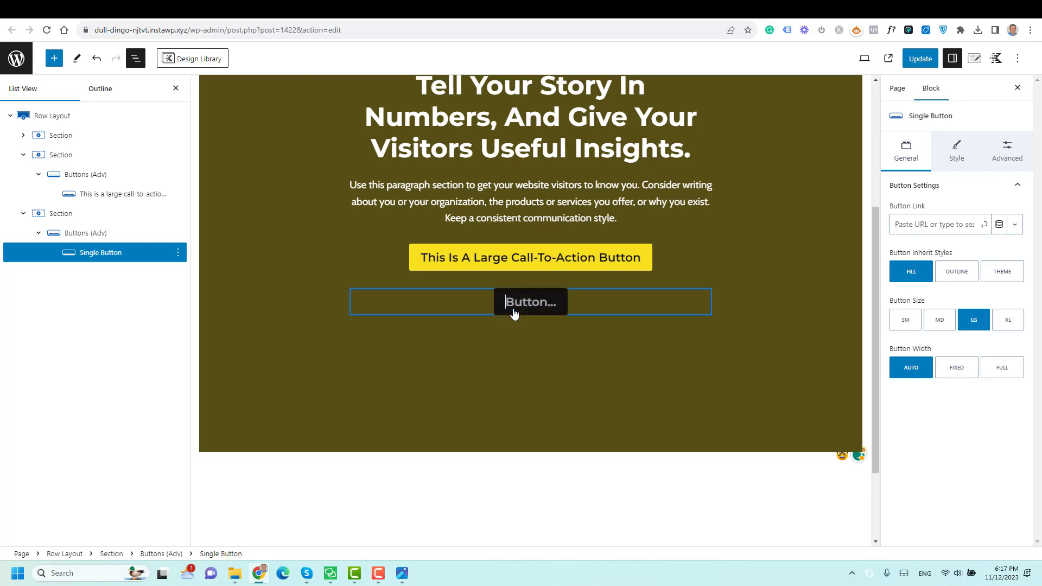
text(Mobile C)
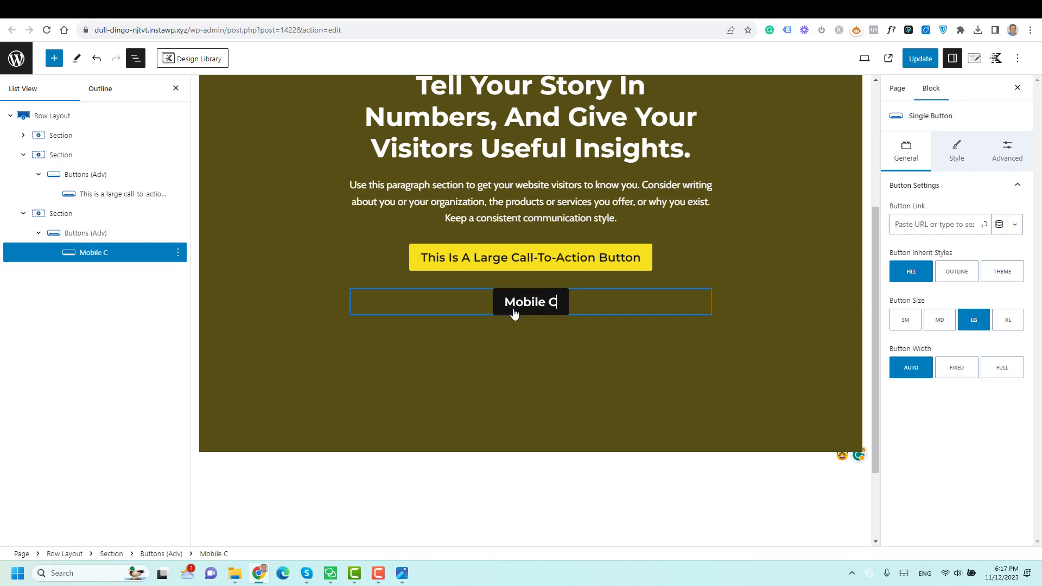
text(all To Actyion)
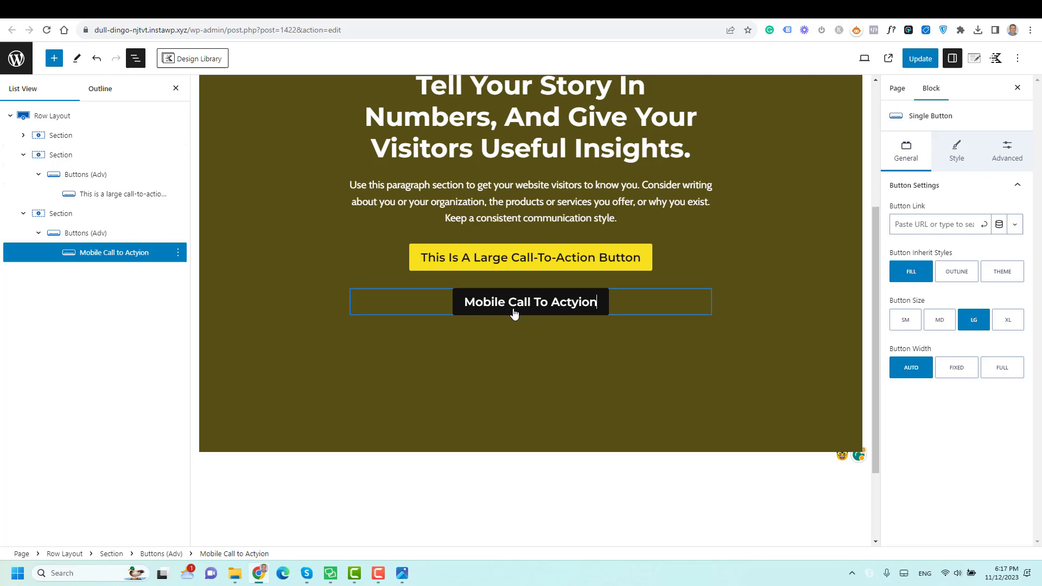
key(BackSpace)
key(BackSpace)
key(BackSpace)
key(BackSpace)
text(tion)
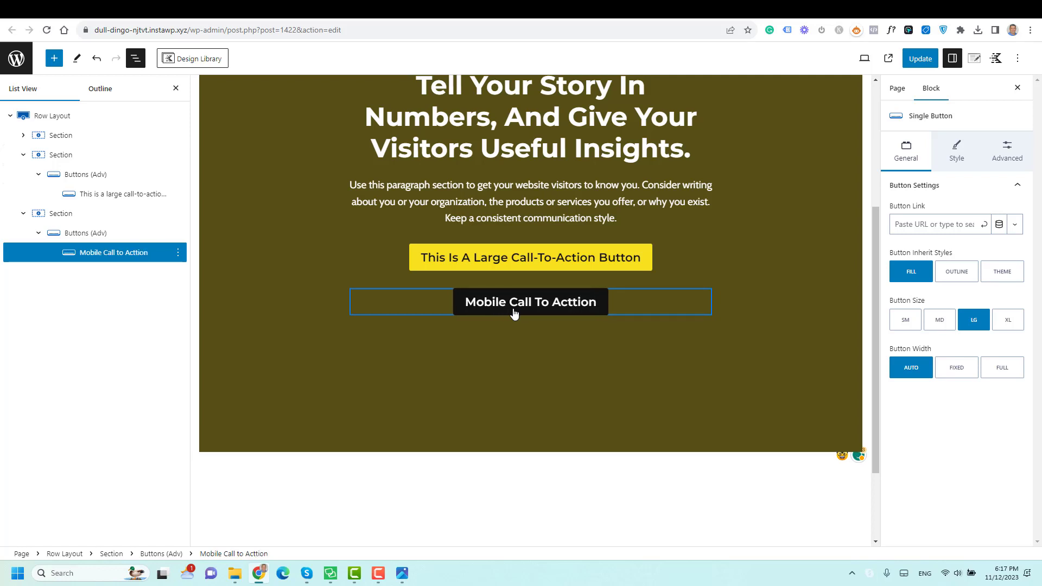
key(BackSpace)
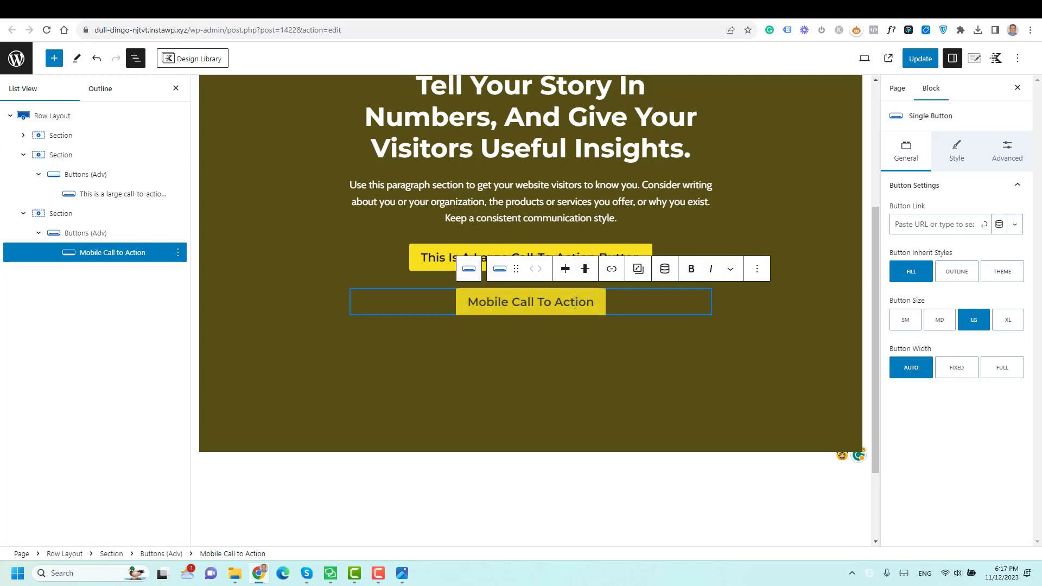
Step: Update the page and reload the live front-end tab
click(920, 59)
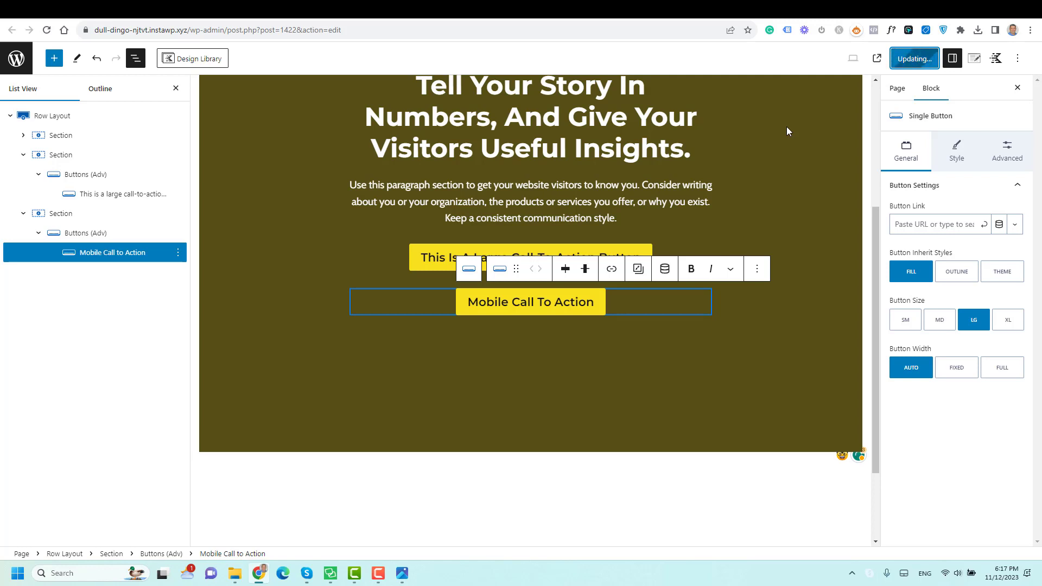
click(183, 12)
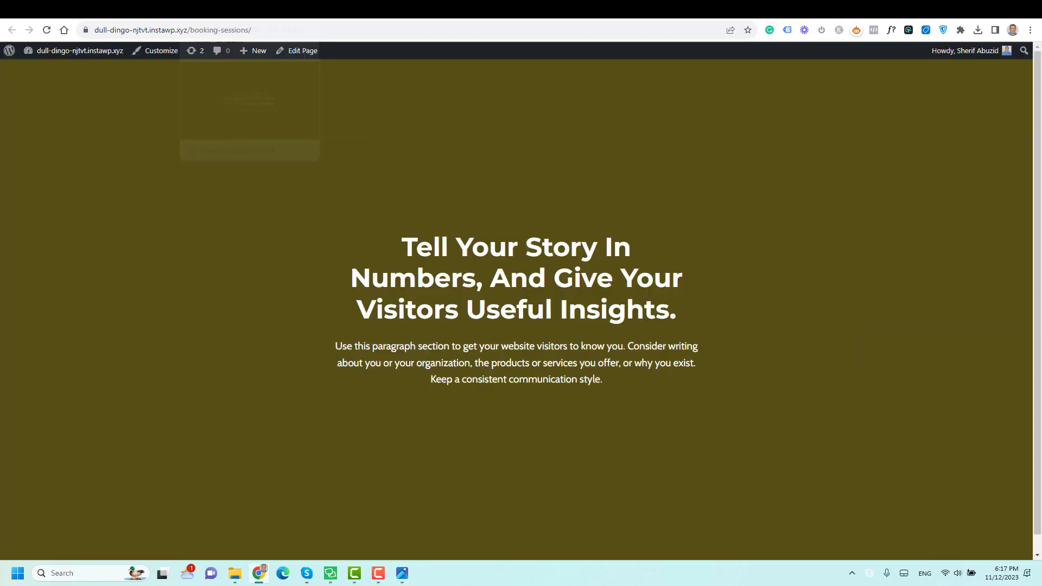
click(48, 30)
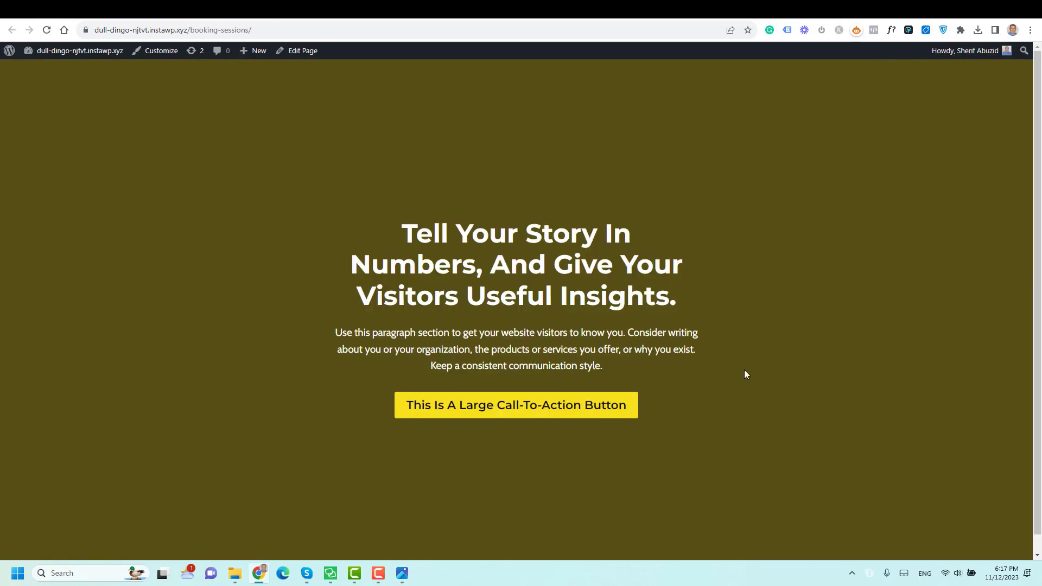
Step: Check the live page at 400px phone width in DevTools, then return to the editor
right_click(723, 171)
click(763, 428)
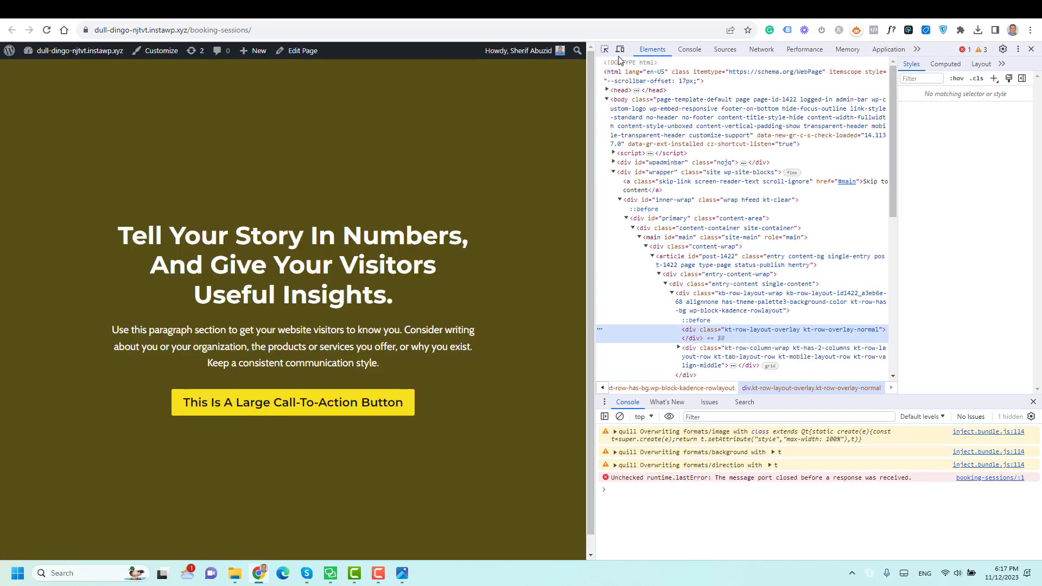
click(621, 52)
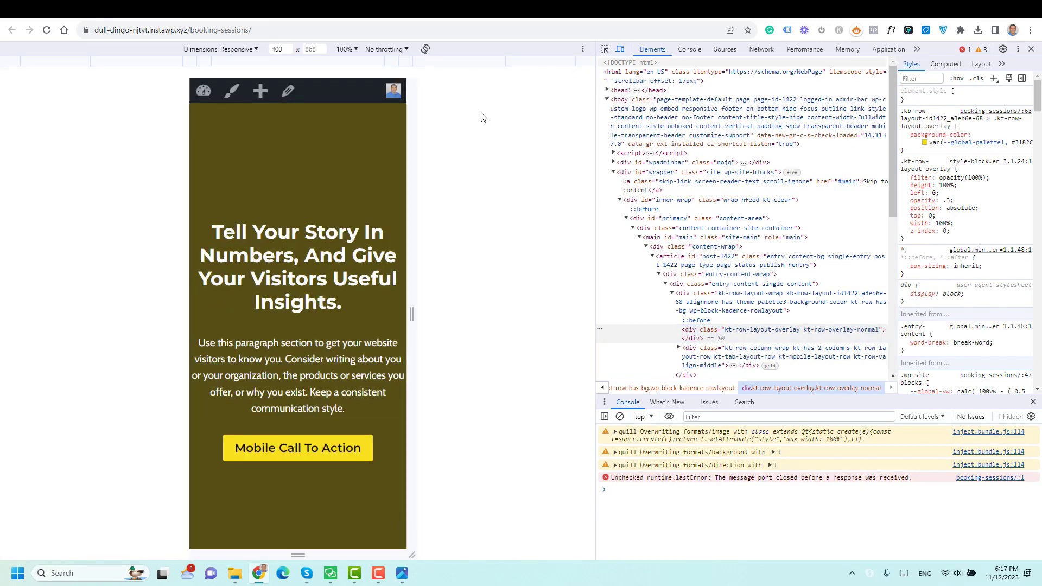
scroll(327, 299, down, 1)
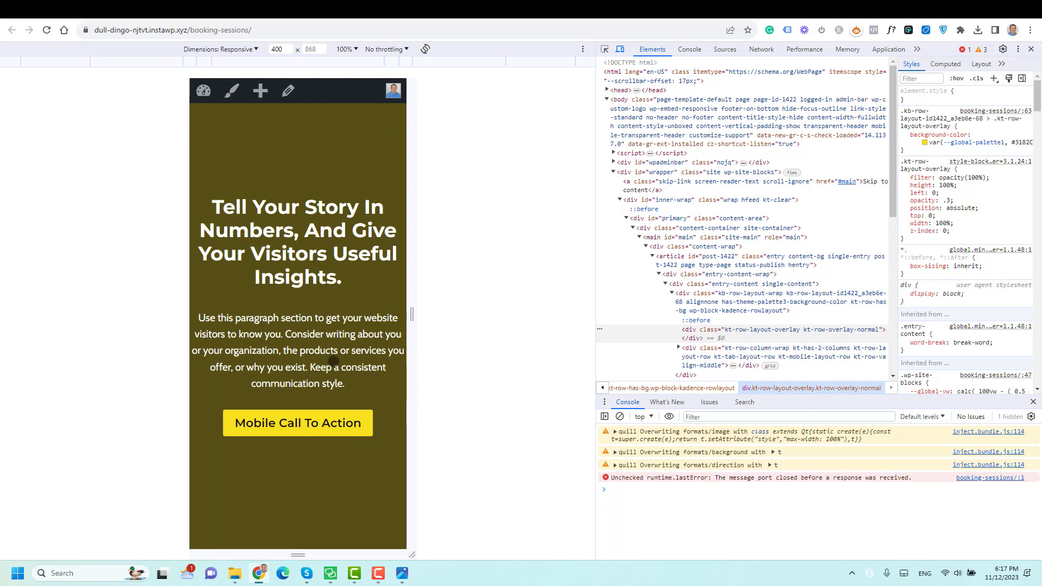
key(ctrl+Tab)
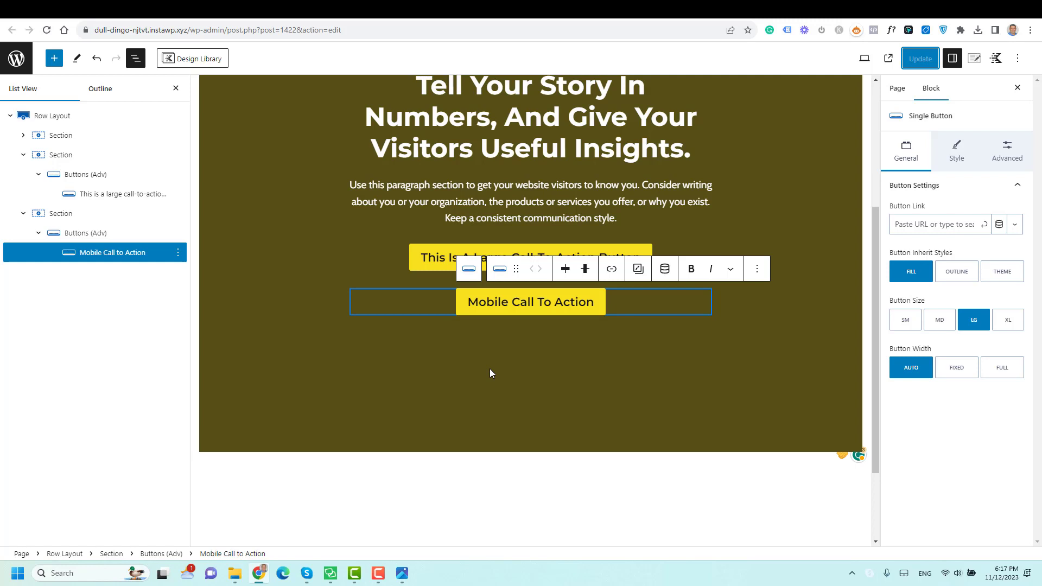
click(104, 218)
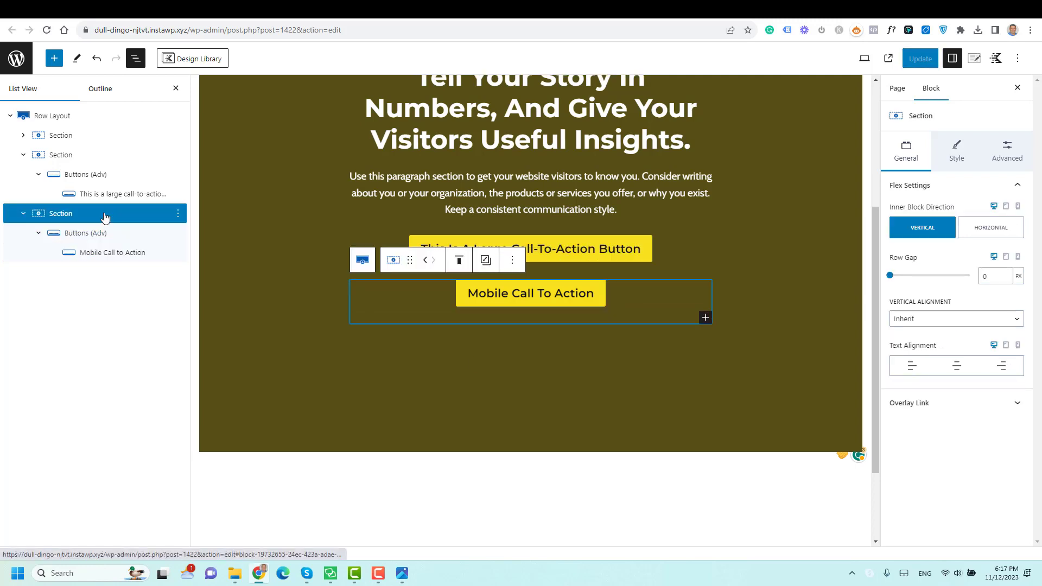
click(1007, 150)
click(965, 372)
scroll(966, 379, down, 1)
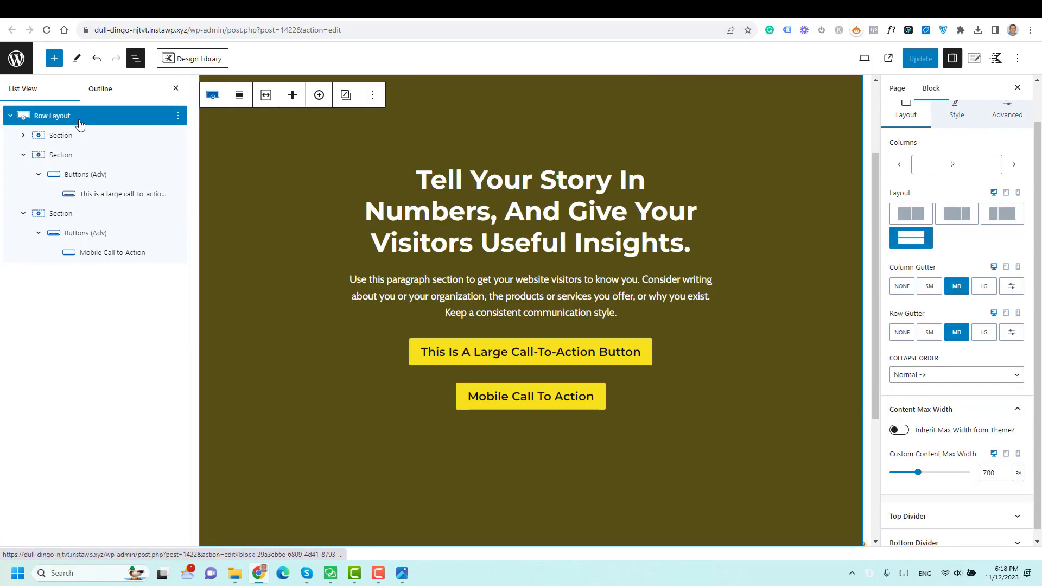
click(1006, 114)
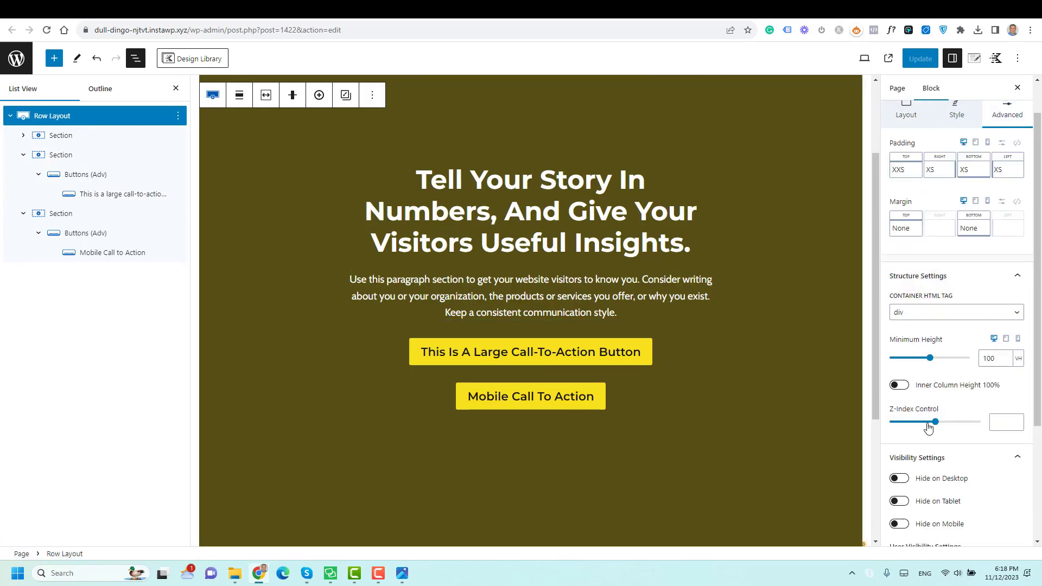
scroll(928, 426, down, 3)
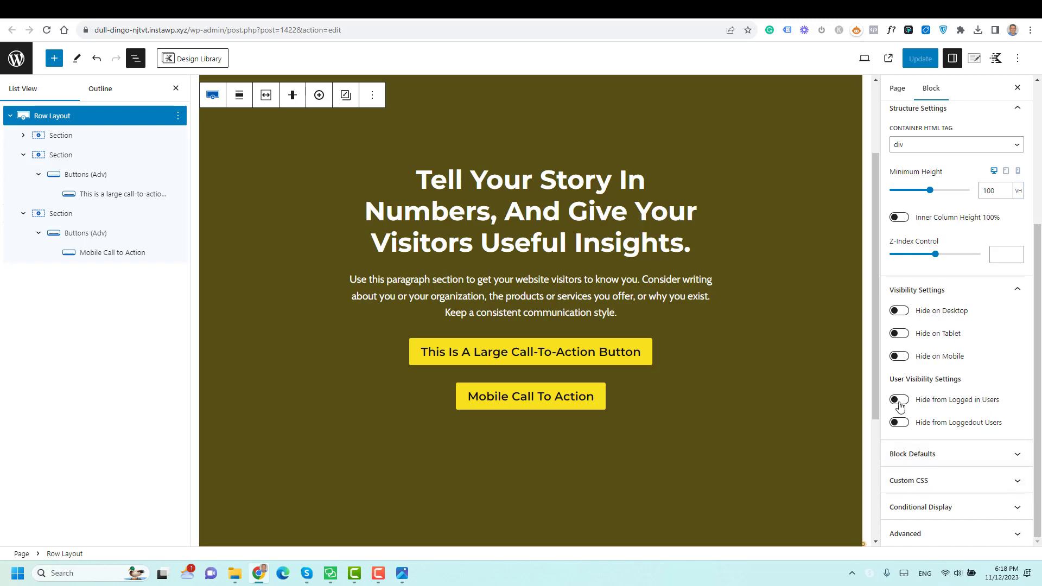
click(59, 119)
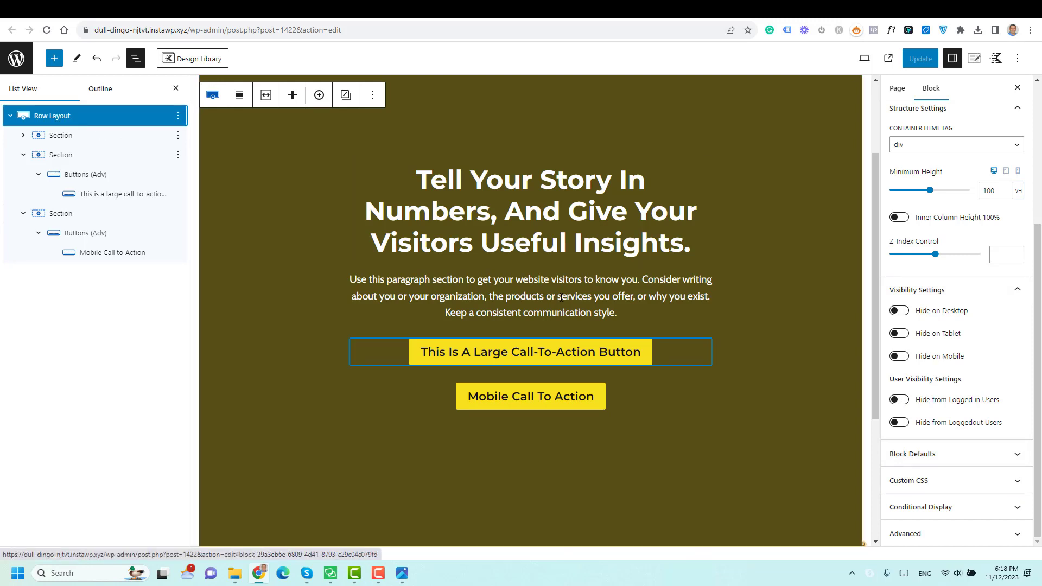